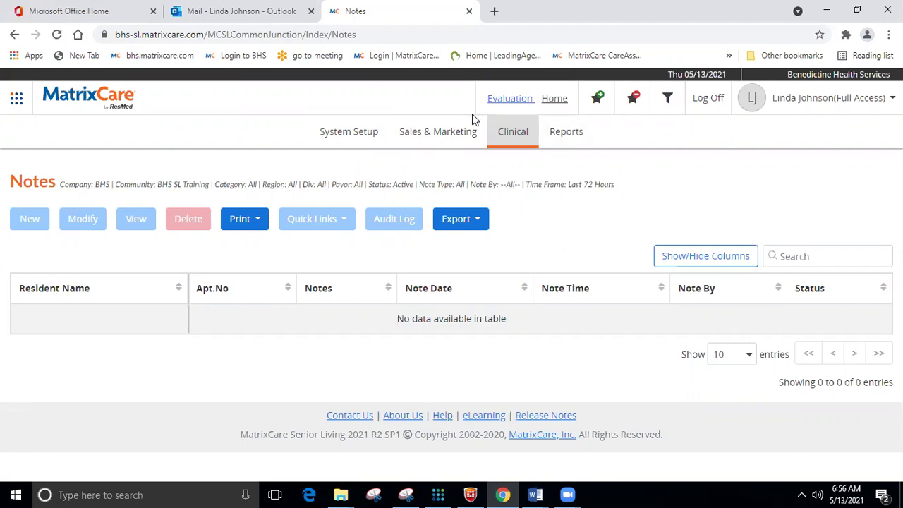
Open the clinical notes list and sort it by apartment number and by note date
left_click(505, 132)
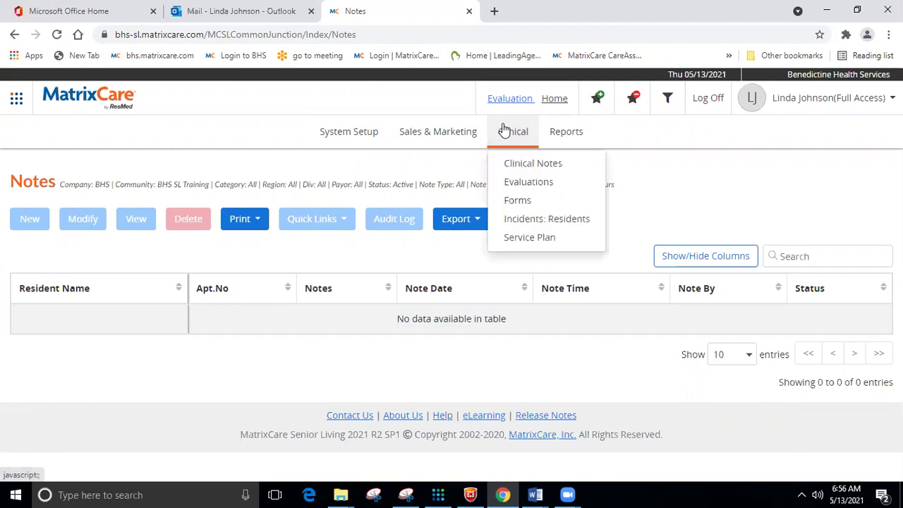
left_click(526, 165)
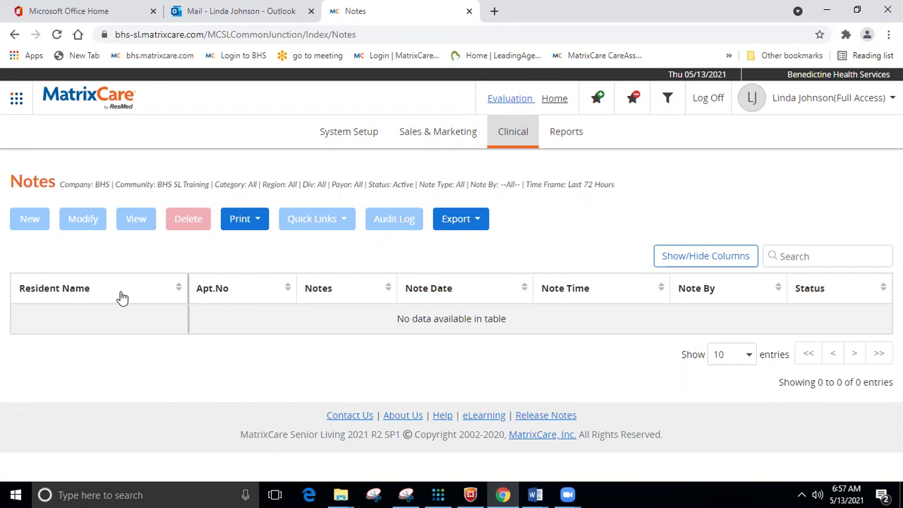
left_click(180, 291)
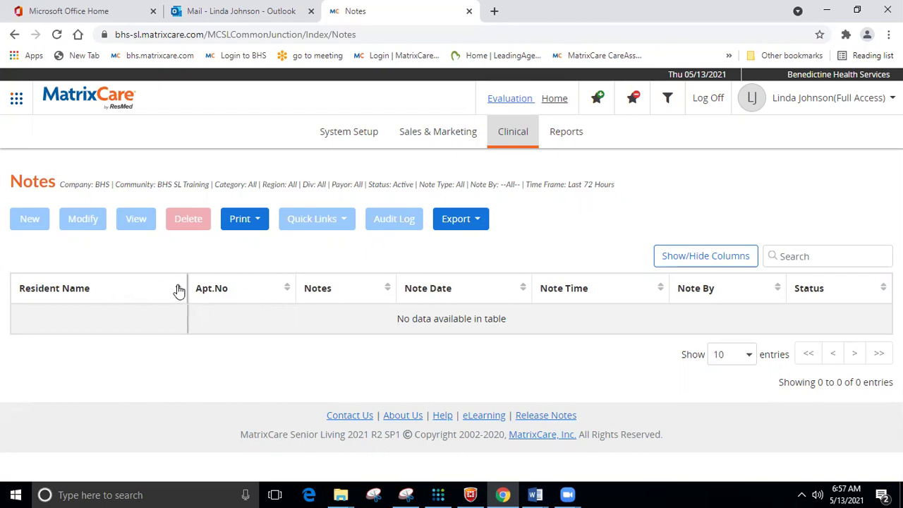
left_click(288, 295)
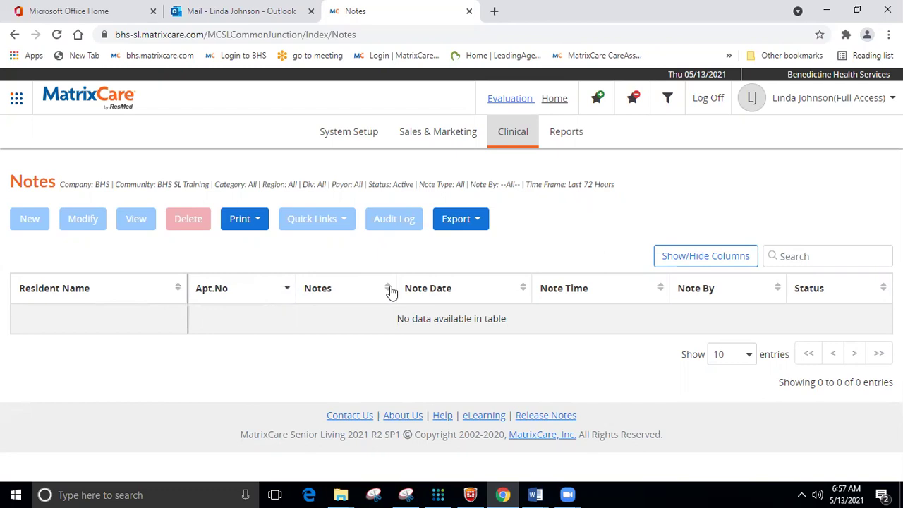
left_click(523, 289)
Filter the notes list with the time frame set to All Notes and run the search
left_click(668, 102)
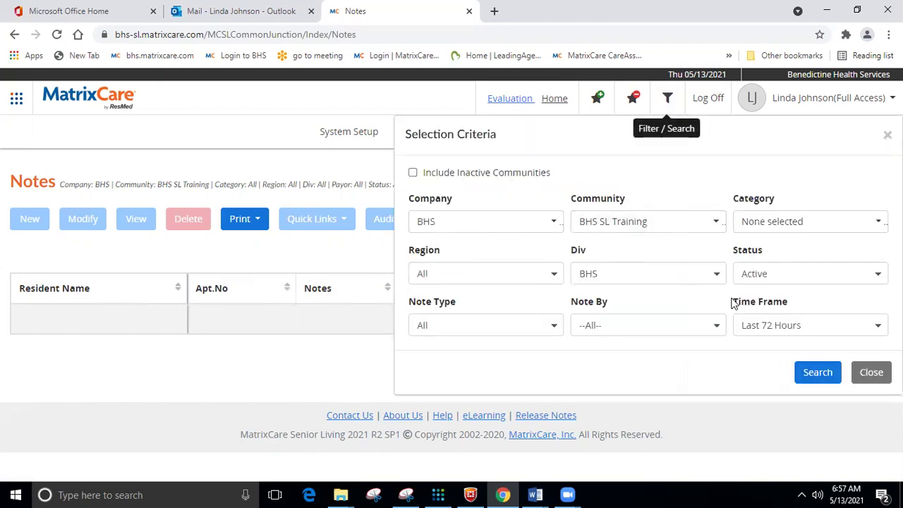
left_click(878, 329)
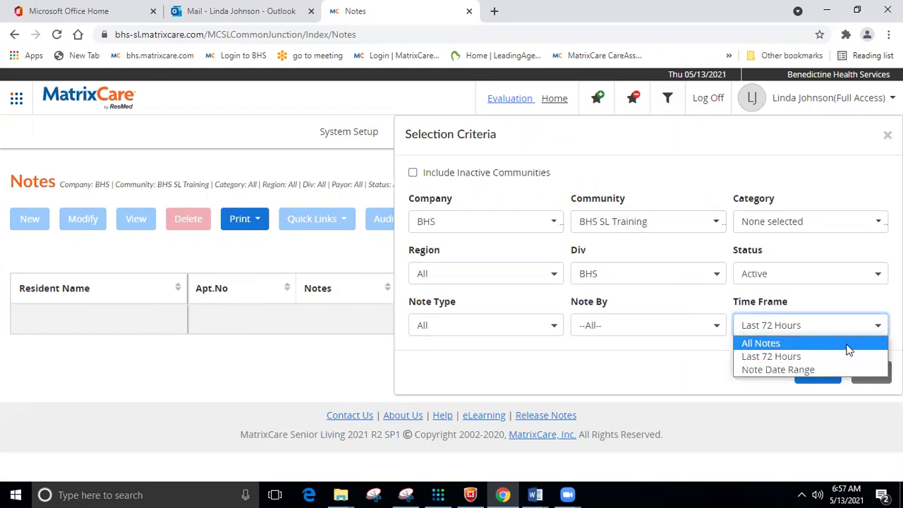
left_click(849, 346)
left_click(872, 327)
left_click(849, 345)
left_click(820, 374)
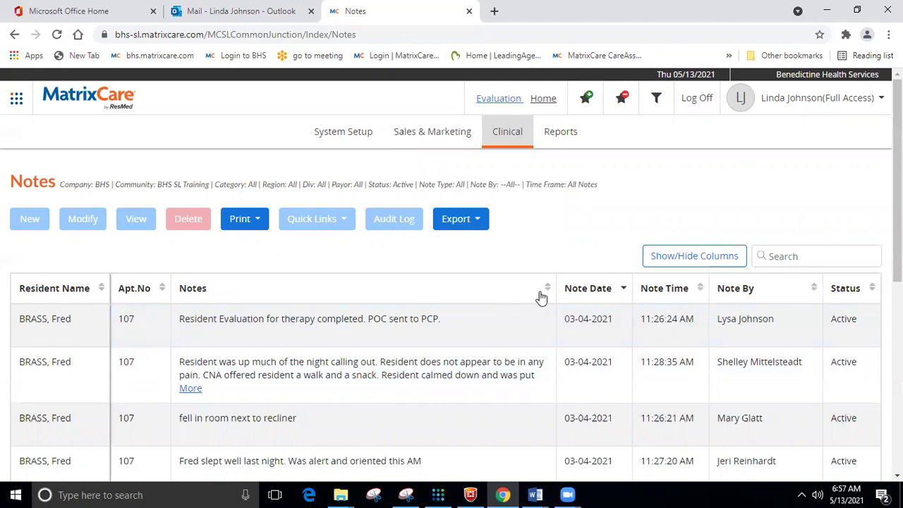
Sort the notes by note date with the newest first and filter the list by the resident's first name
left_click(624, 290)
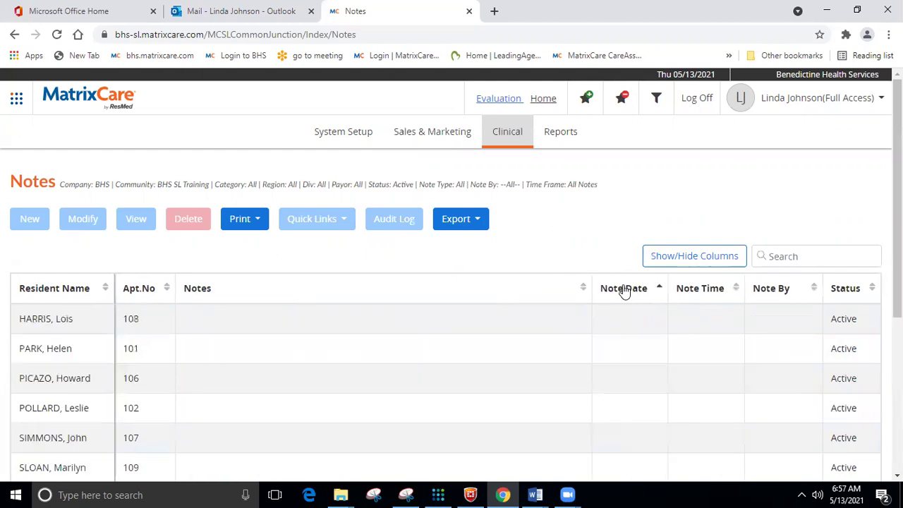
left_click(625, 289)
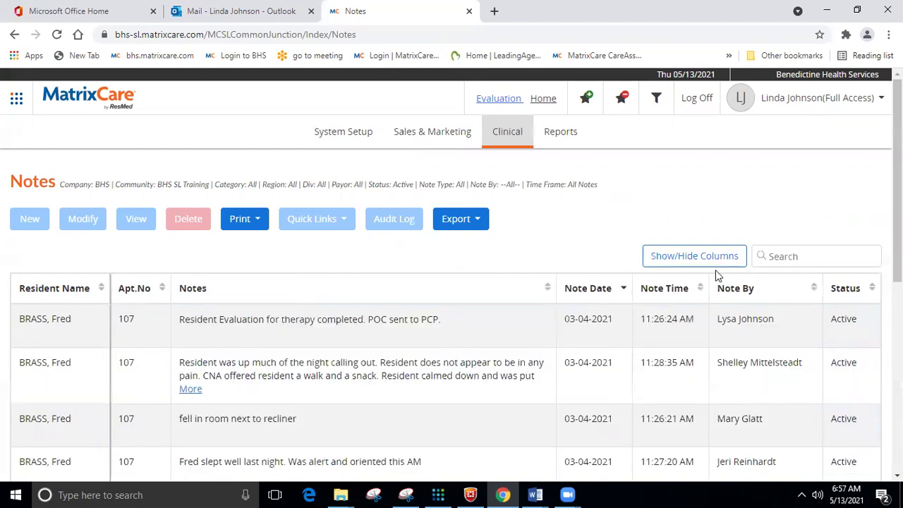
left_click(783, 256)
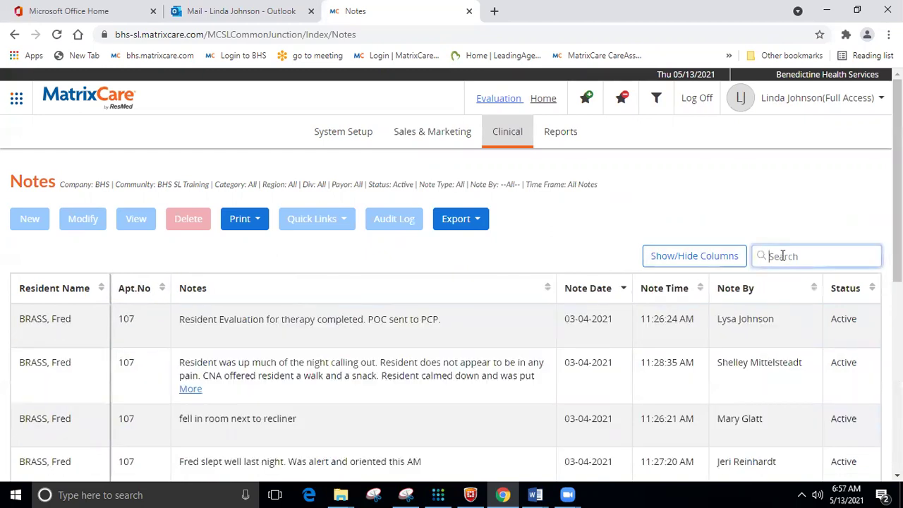
type("jane")
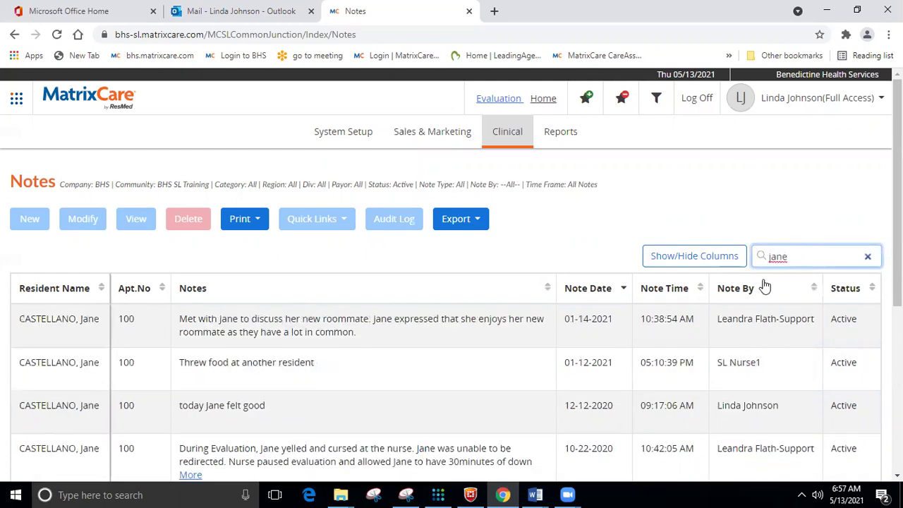
Sort the resident's notes by note date in both directions and by note time in descending order
left_click(619, 296)
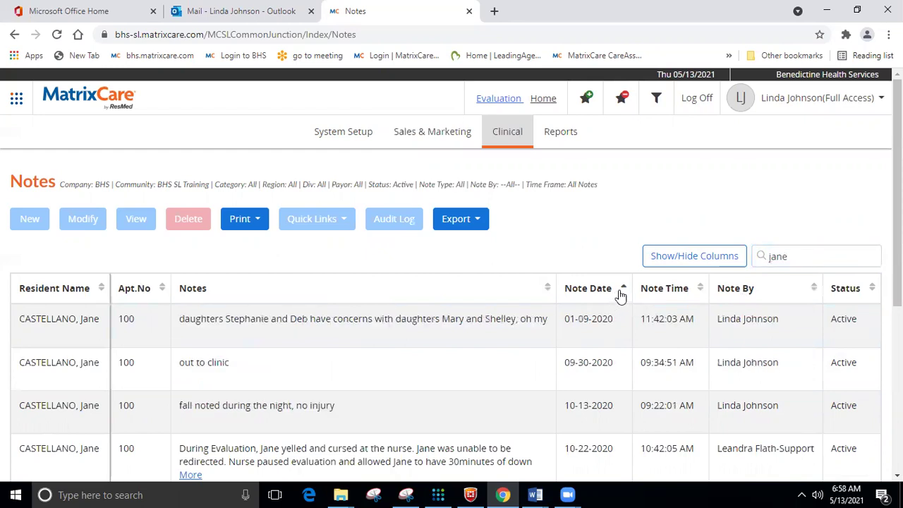
left_click(620, 295)
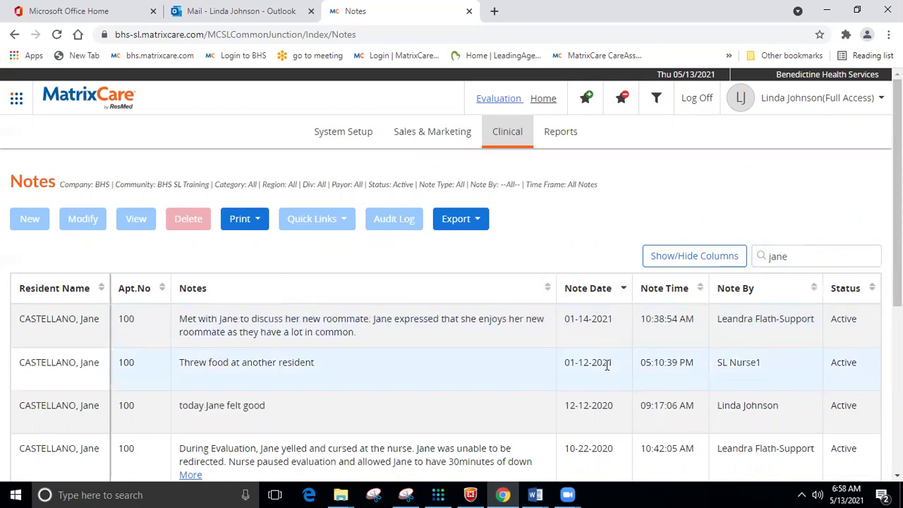
left_click(701, 291)
left_click(702, 291)
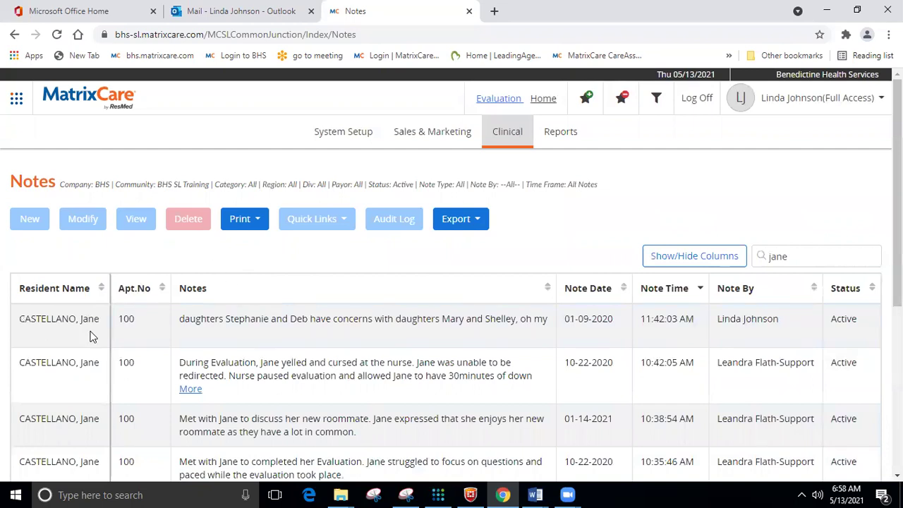
View all notes of the resident with the 01-09-2020 note, review their PDF export, and return to the notes list
left_click(239, 343)
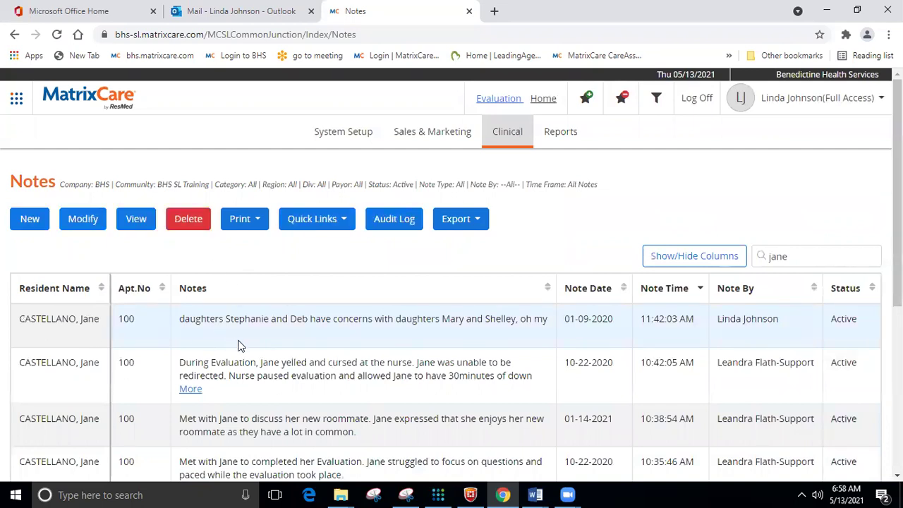
left_click(143, 223)
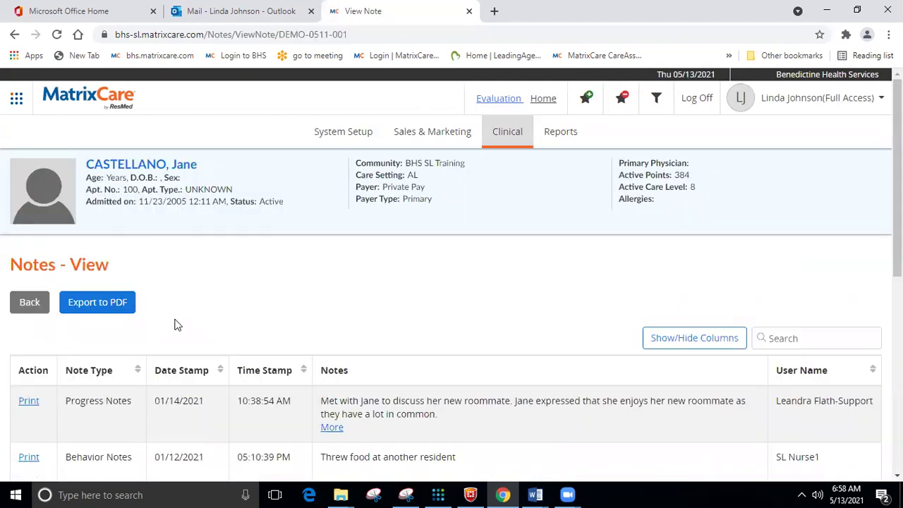
left_click(103, 308)
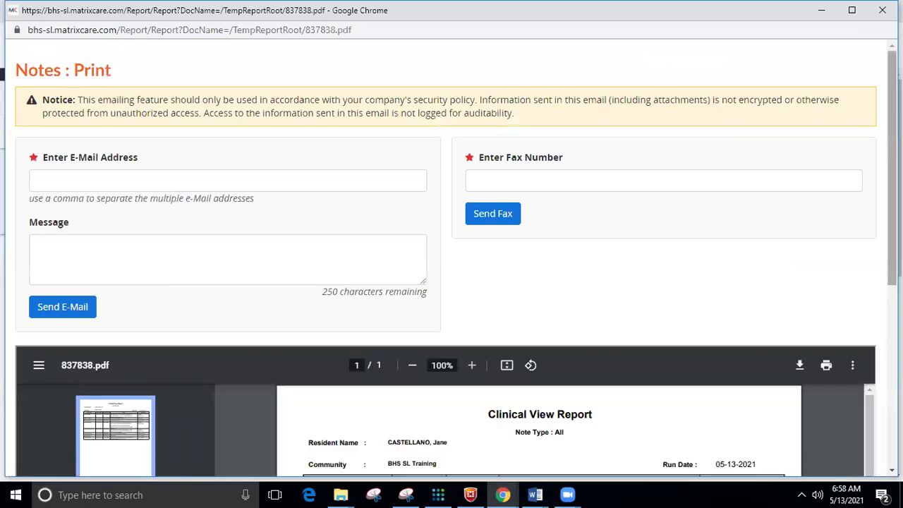
scroll(892, 212, "down", 4)
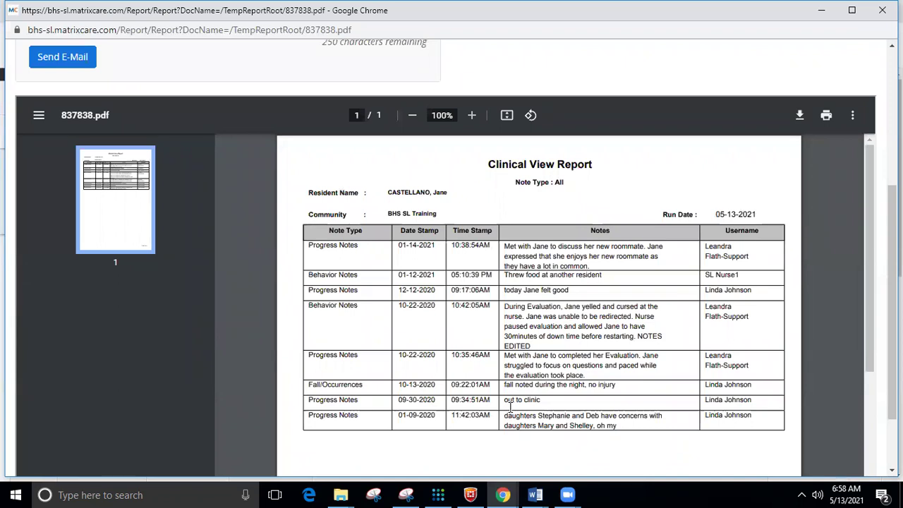
left_click(826, 115)
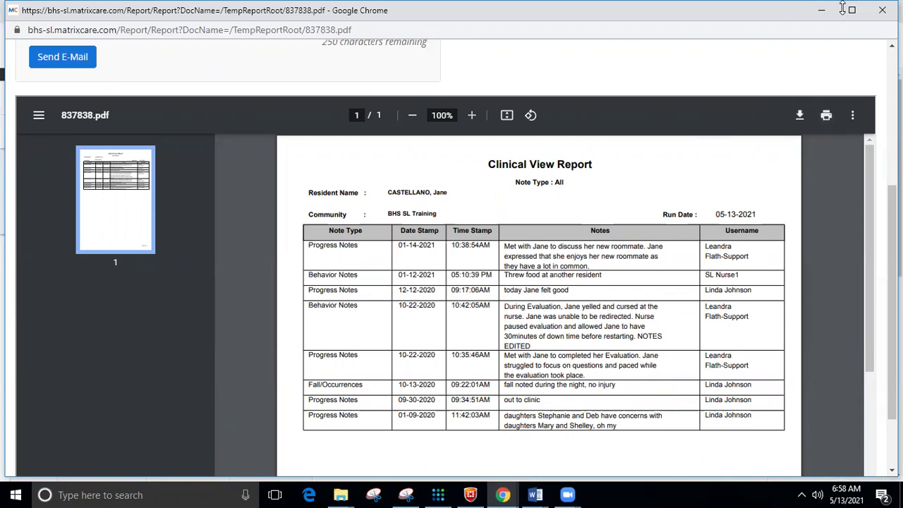
left_click(882, 10)
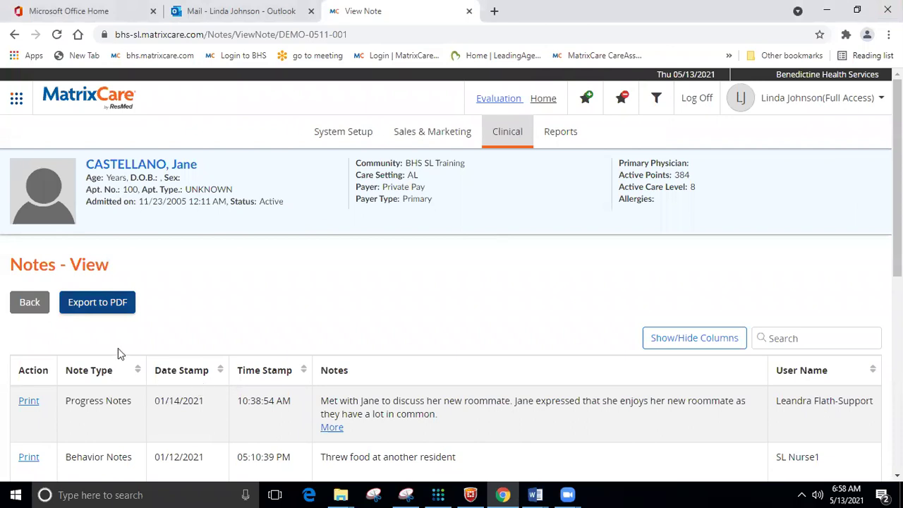
left_click(17, 302)
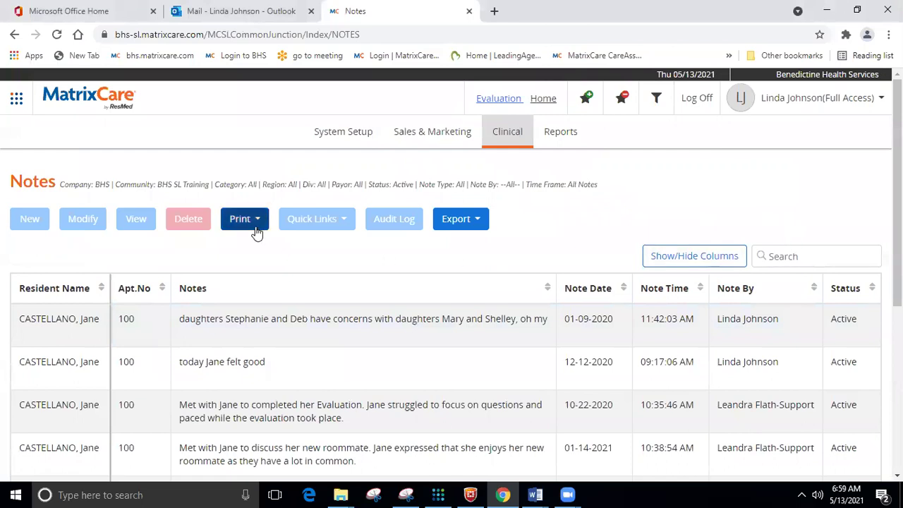
Generate the printable All Notes report, look over its first page, and close it
left_click(256, 233)
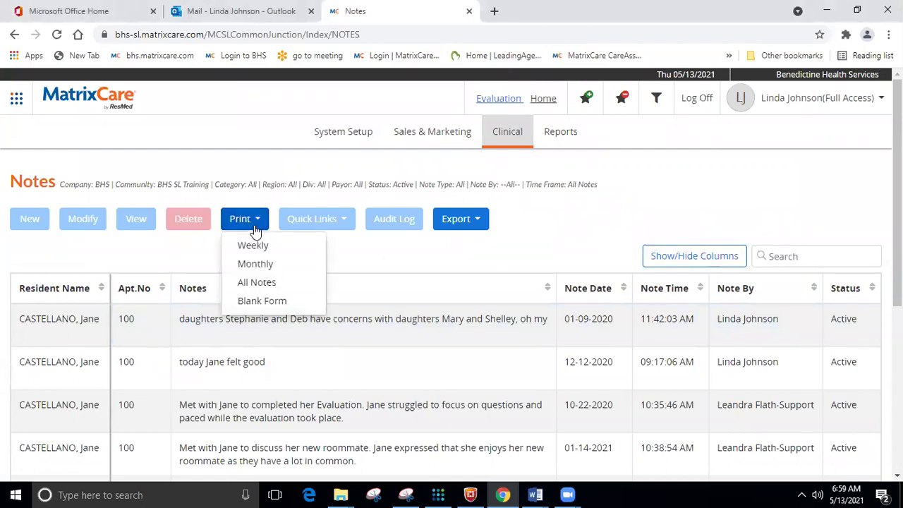
left_click(266, 282)
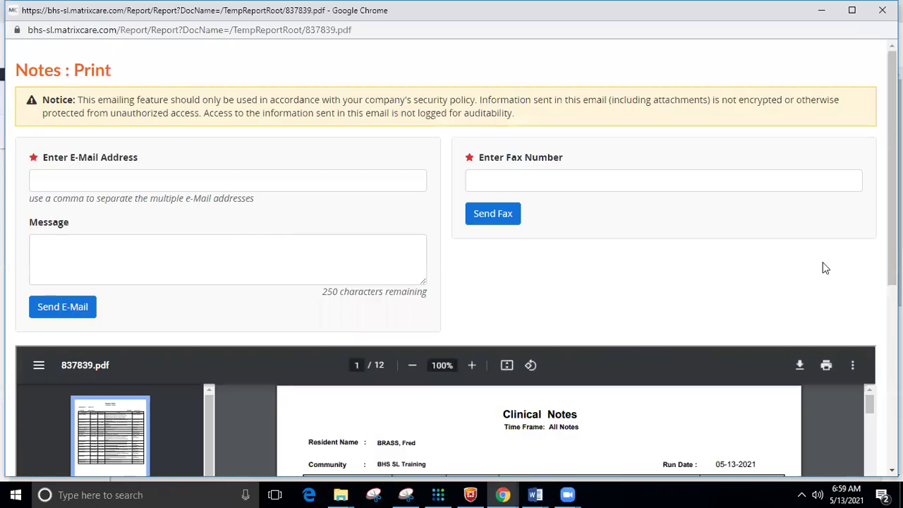
left_click_drag(893, 182, 892, 340)
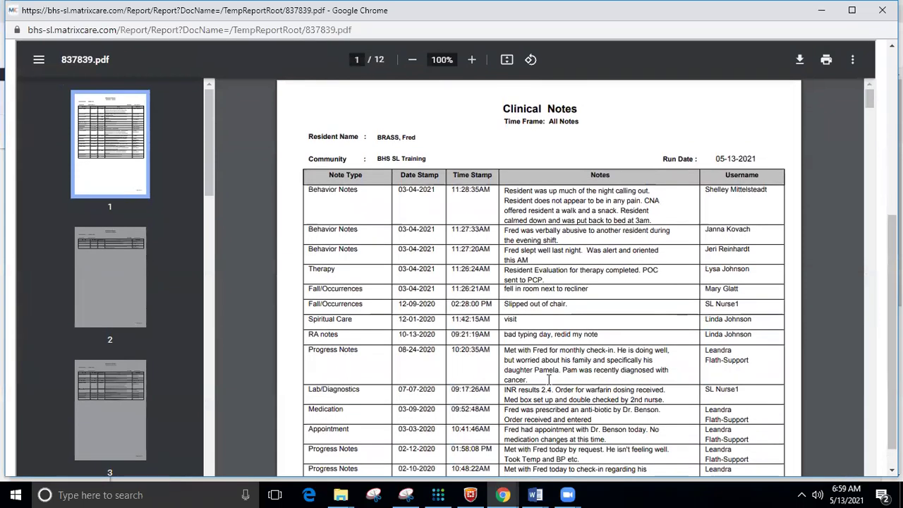
mouse_move(873, 105)
left_mouse_down()
mouse_move(870, 192)
mouse_move(873, 98)
left_mouse_up()
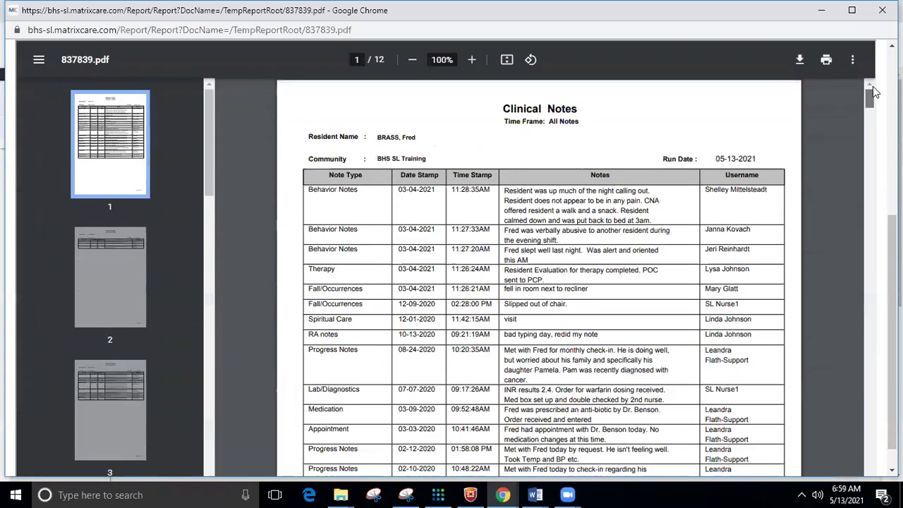
left_click(880, 10)
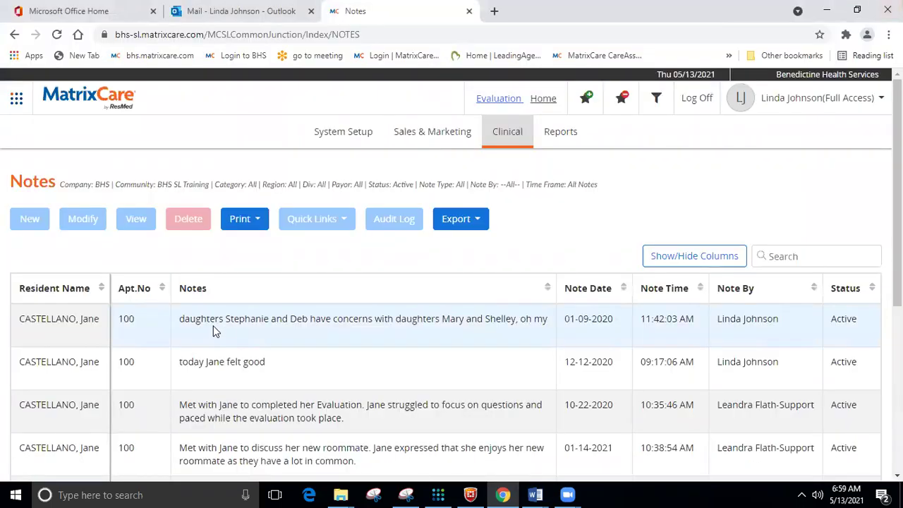
left_click(478, 223)
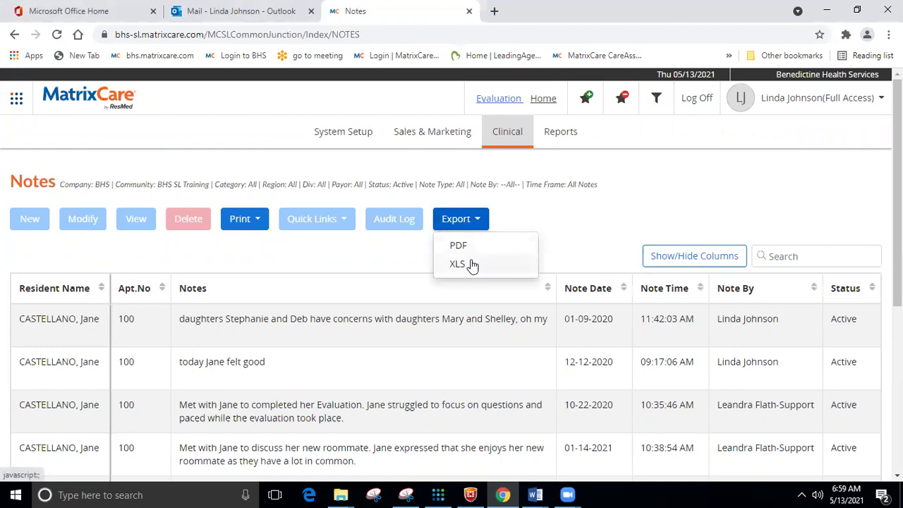
left_click(555, 224)
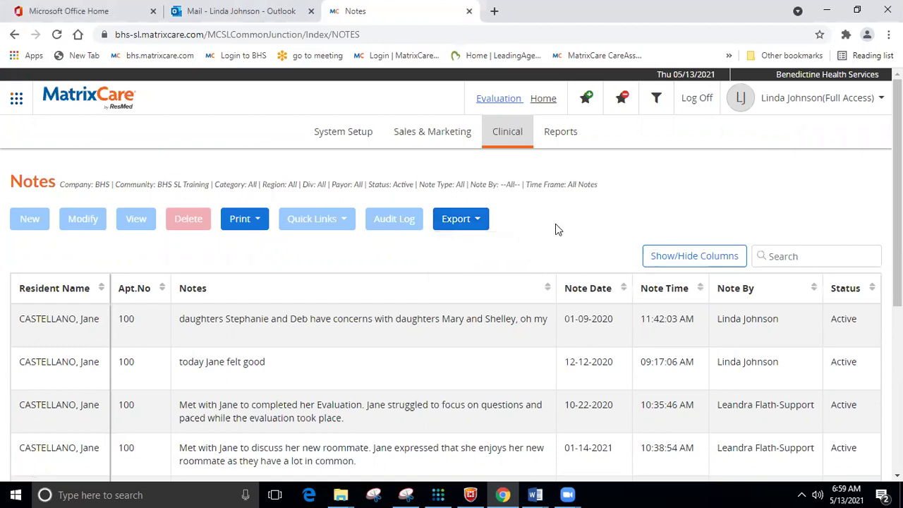
View the selected resident's individual notes from the 01-09-2020 row, look through the individually printable entries, and return to the notes list
left_click(466, 324)
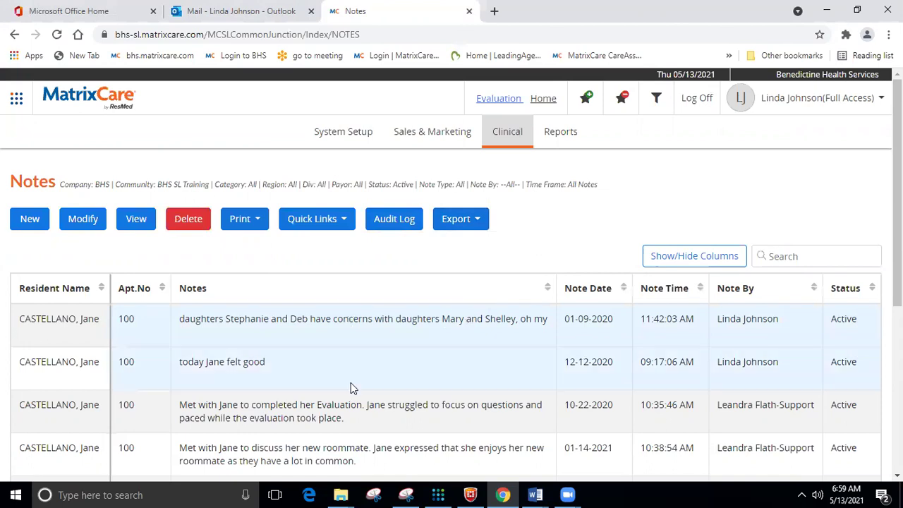
left_click(137, 220)
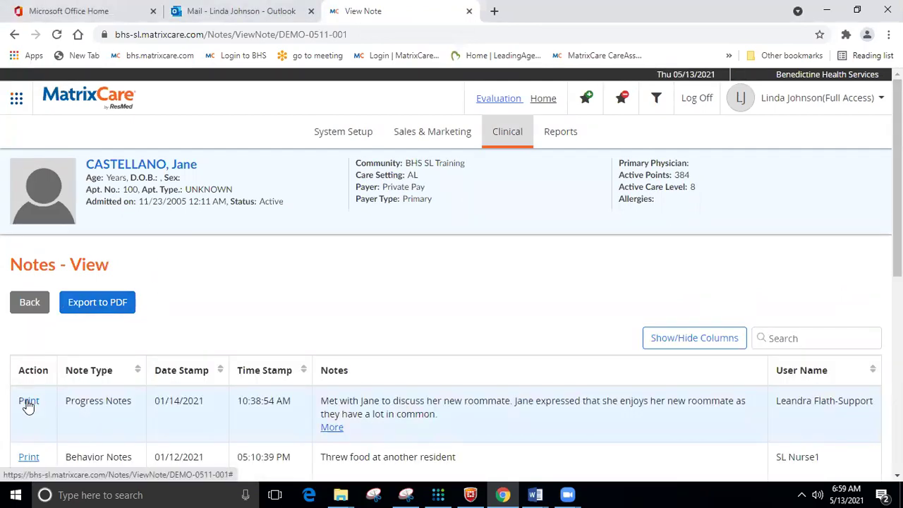
scroll(898, 212, "down", 3)
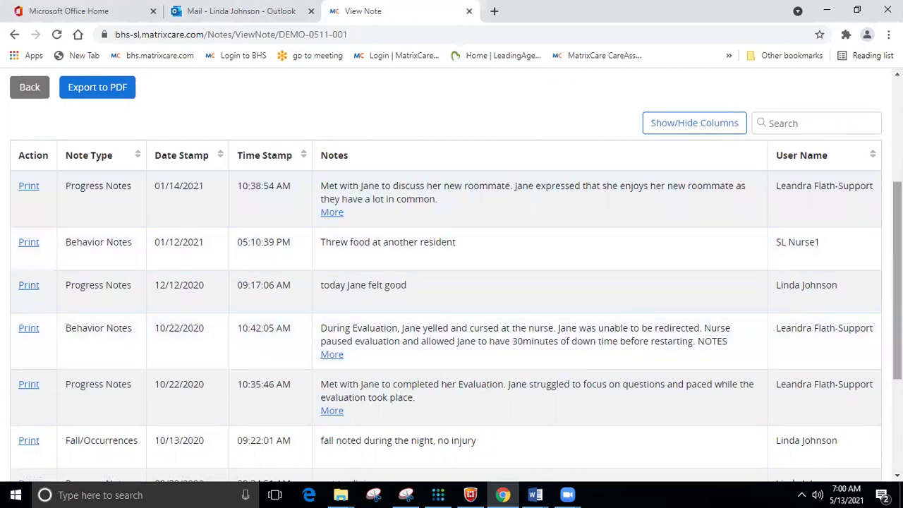
scroll(896, 282, "up", 3)
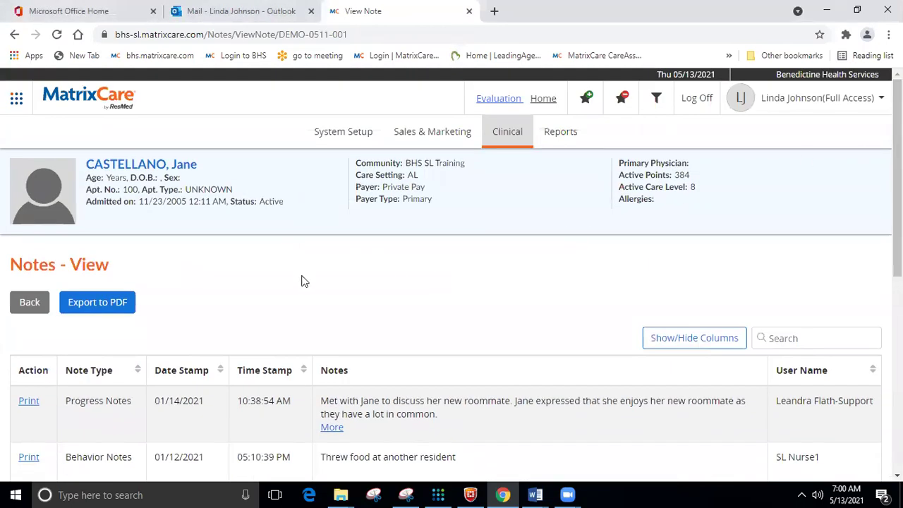
left_click(29, 304)
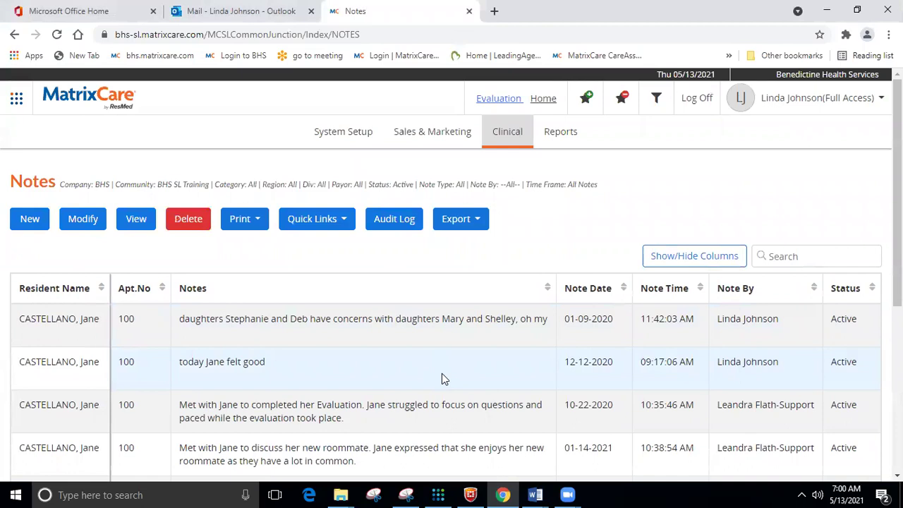
Save a new Medication note for the selected resident reading "MD here for new order to change lasix to daily" and return to the notes list
left_click(23, 222)
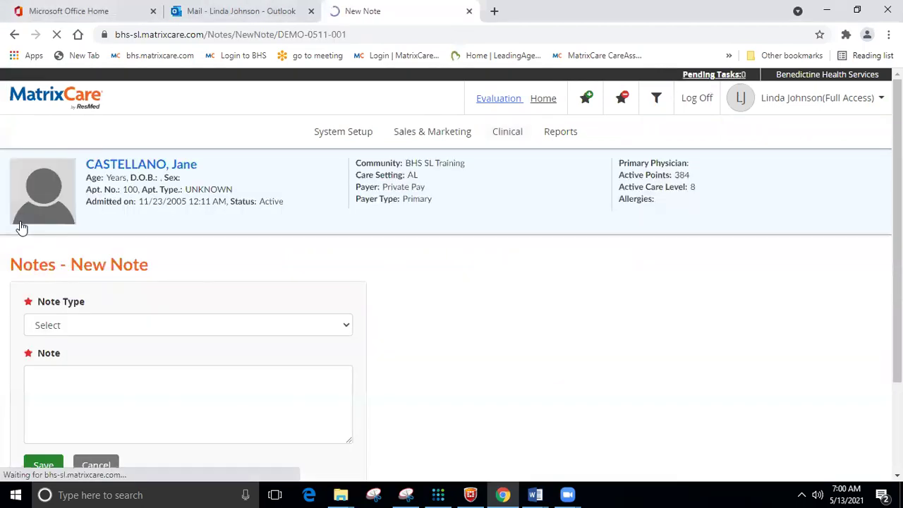
left_click(343, 326)
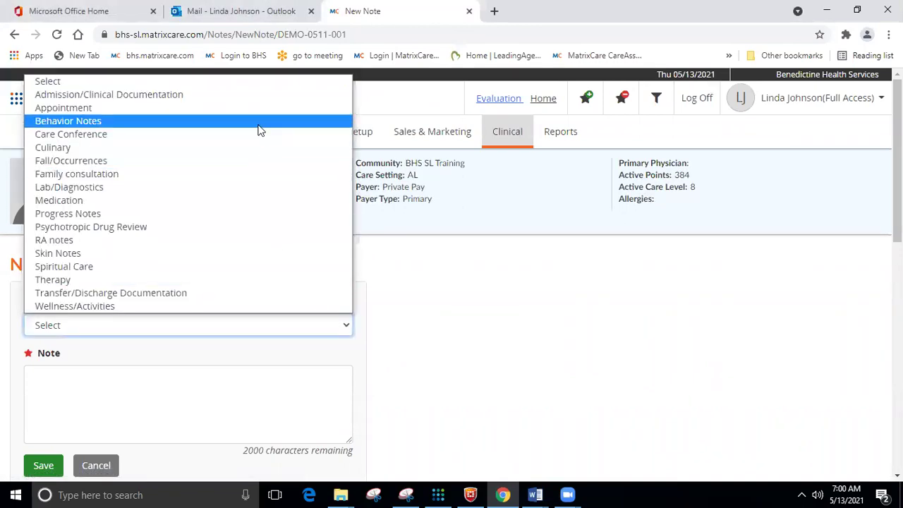
left_click(208, 200)
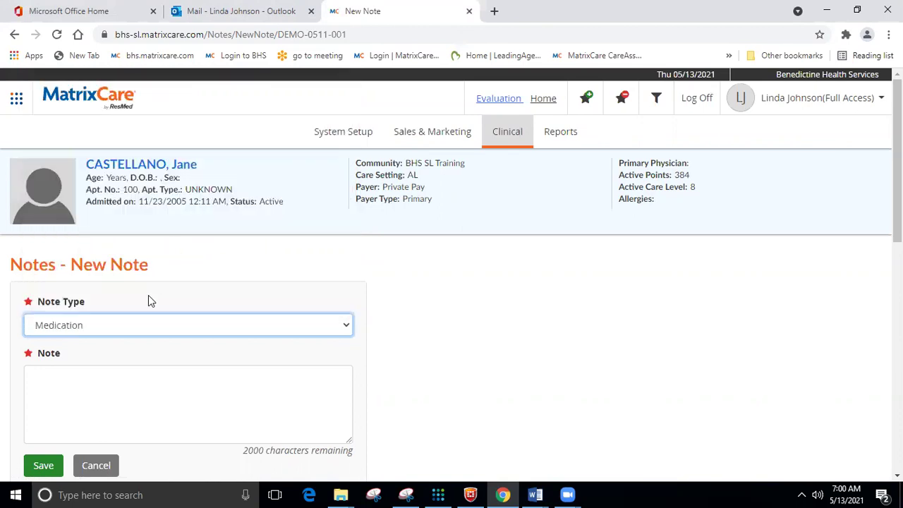
left_click(154, 398)
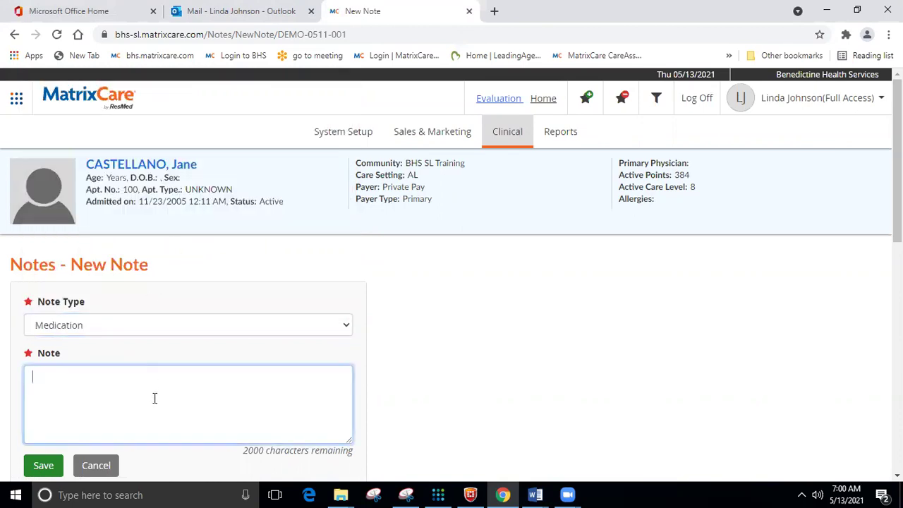
type("MD here for new ")
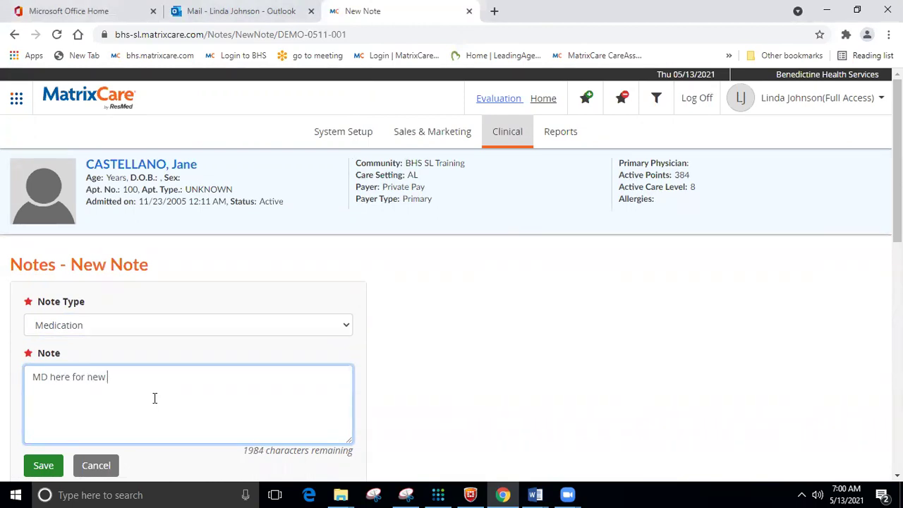
type("order to change ")
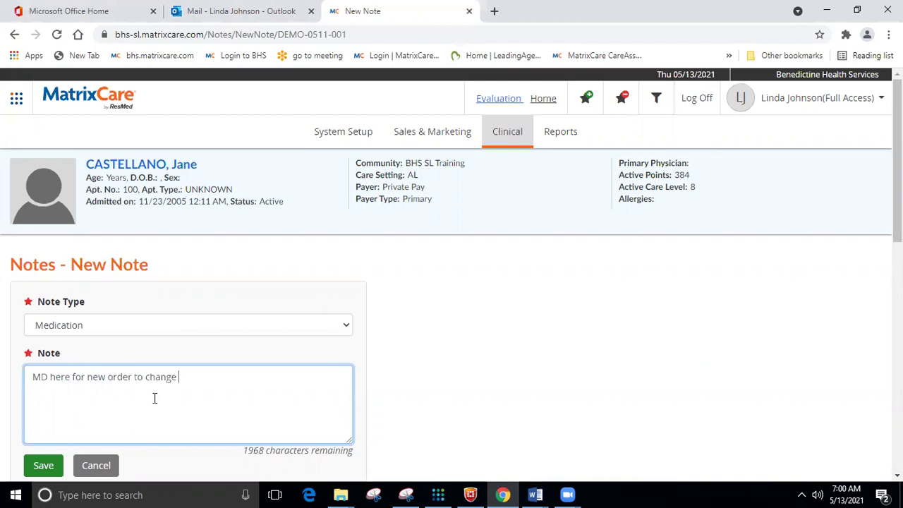
type("lasix oto daily")
left_click(44, 466)
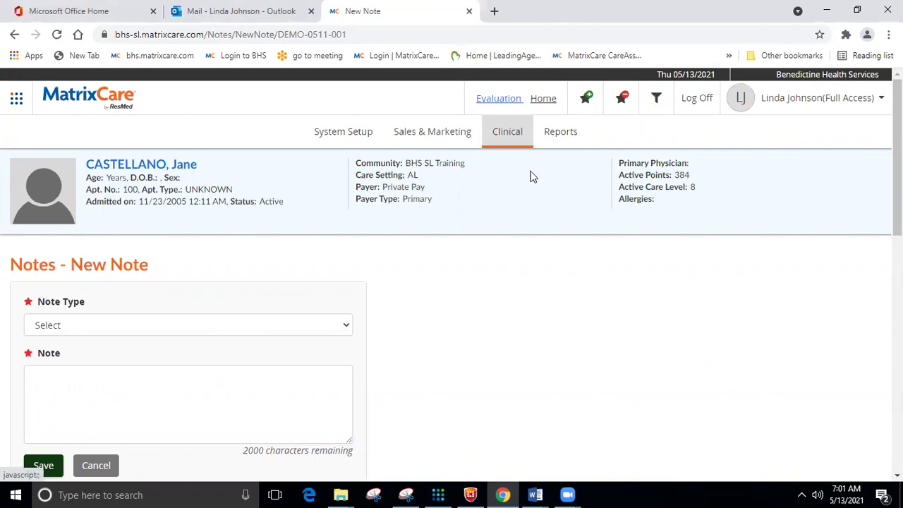
left_click(99, 465)
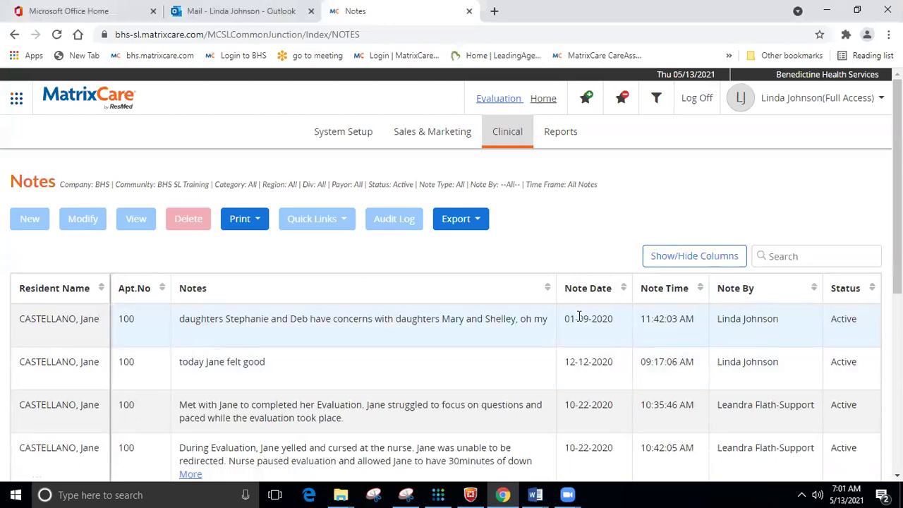
Search the notes list for the resident's first name and open that resident's notes for modification, sorted by note type
left_click(779, 255)
type("jane")
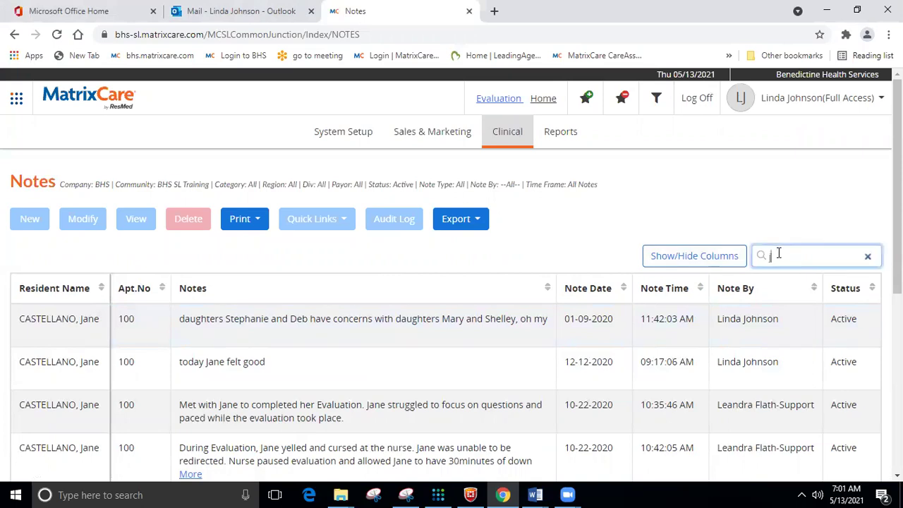
left_click(492, 332)
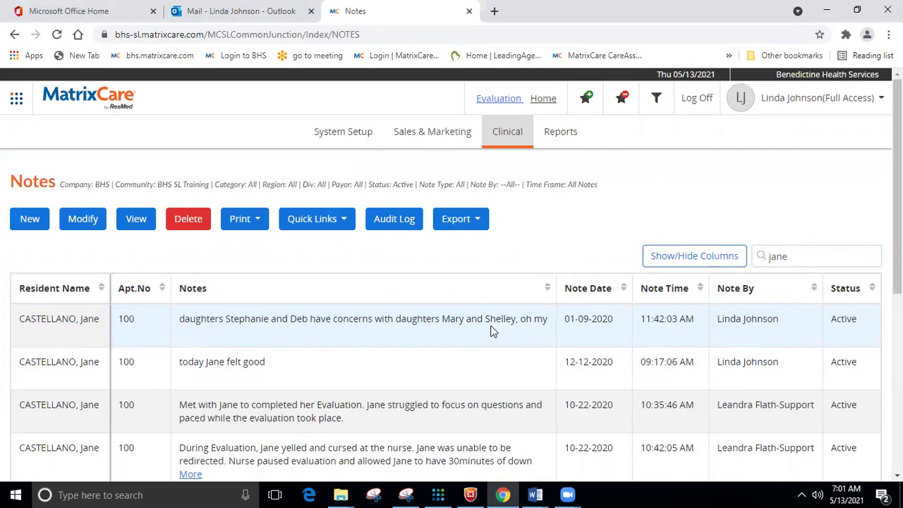
left_click(493, 332)
left_click(84, 223)
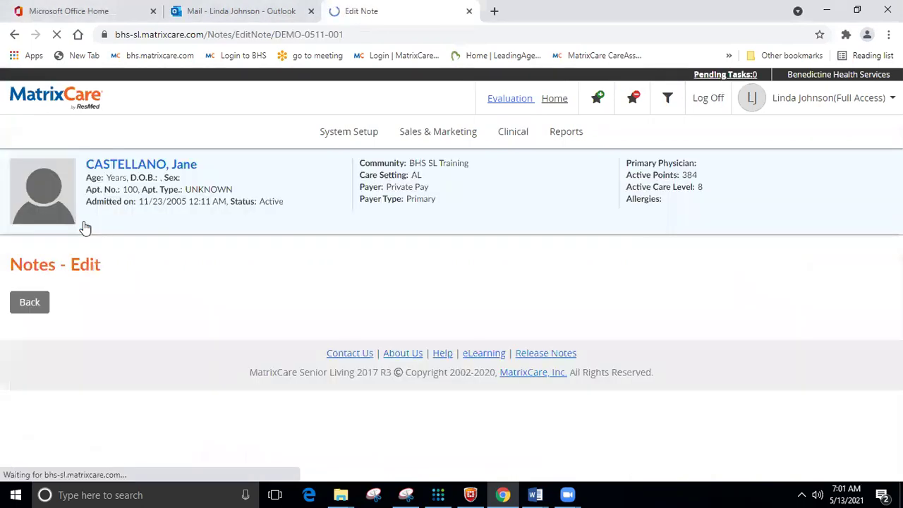
left_click(153, 372)
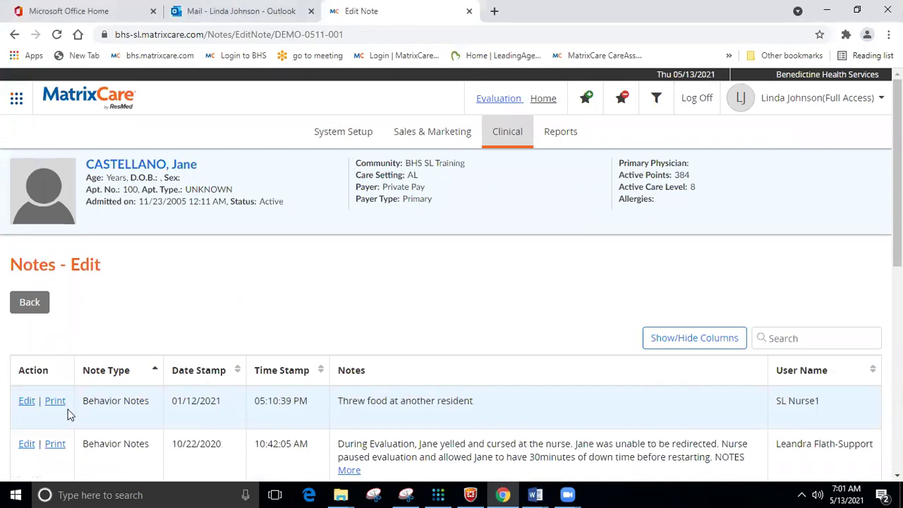
Append ", but was redirected" to the 01/12/2021 behavior note, save it, and return to the notes list
left_click(27, 400)
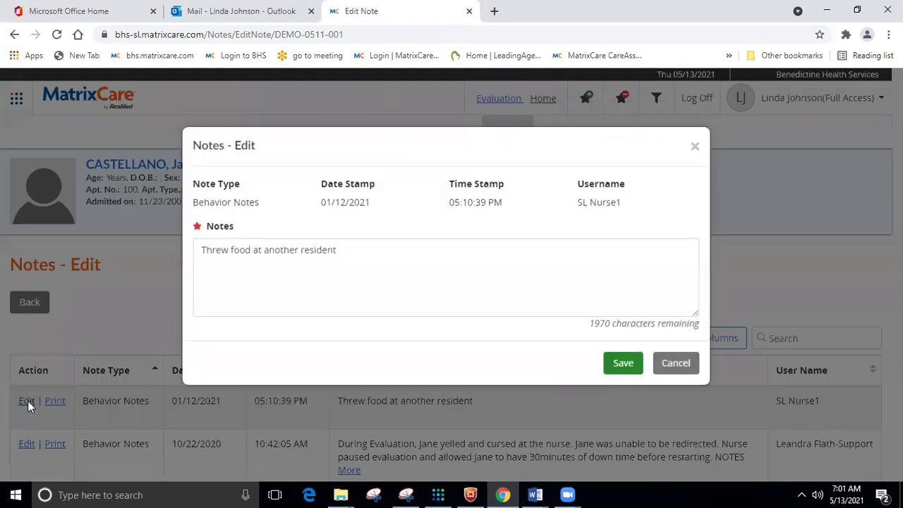
left_click(370, 251)
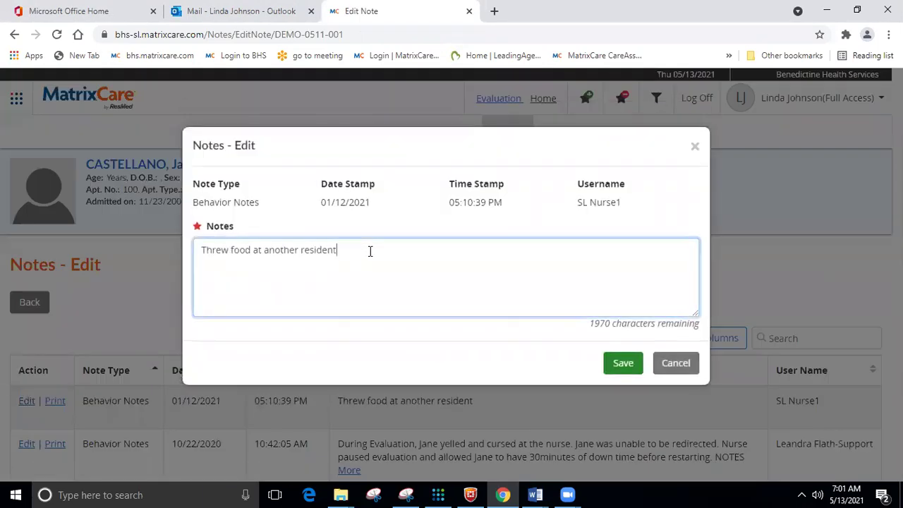
type(", but v")
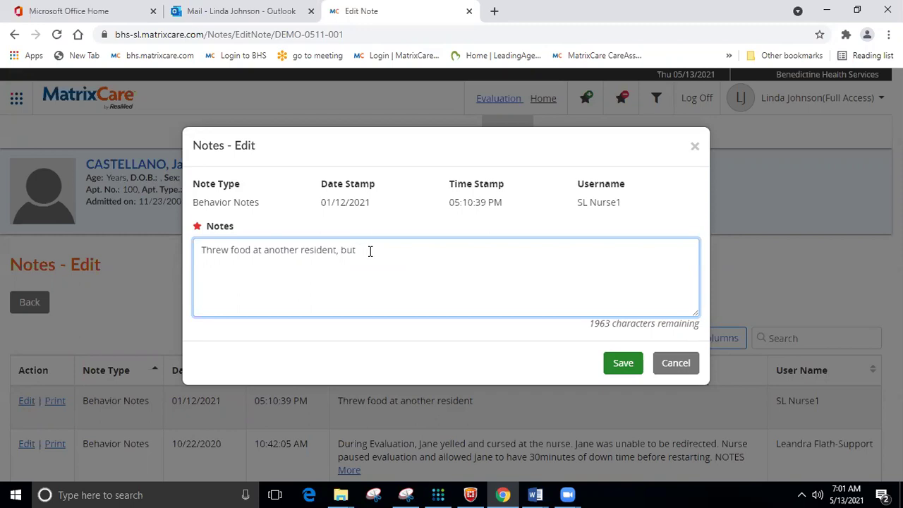
type("was redirected")
left_click(622, 364)
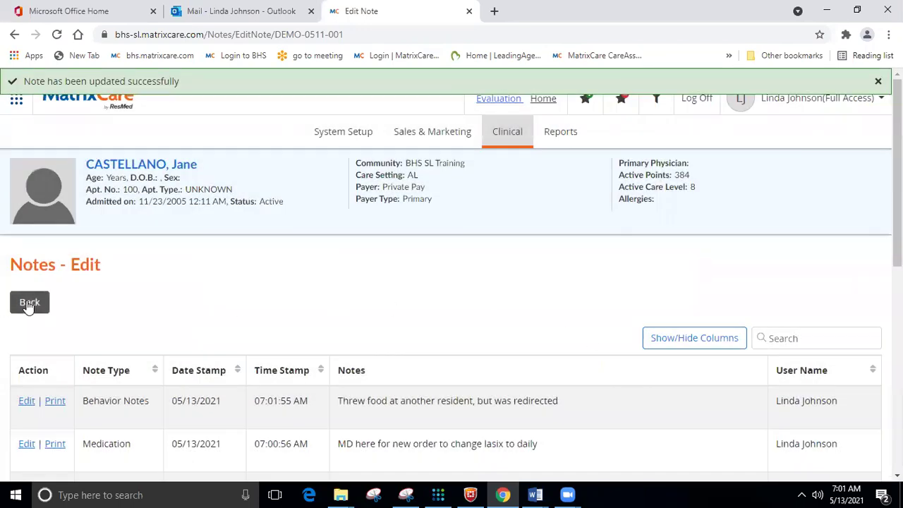
left_click(28, 304)
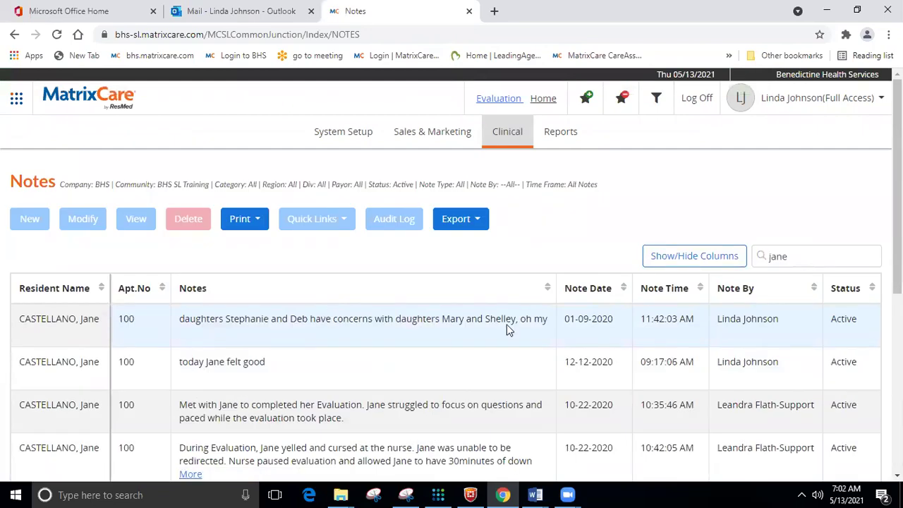
Clear the name search and look through the notes list for the new and edited entries
left_click(803, 263)
key("BackSpace")
key("BackSpace")
key("BackSpace")
key("BackSpace")
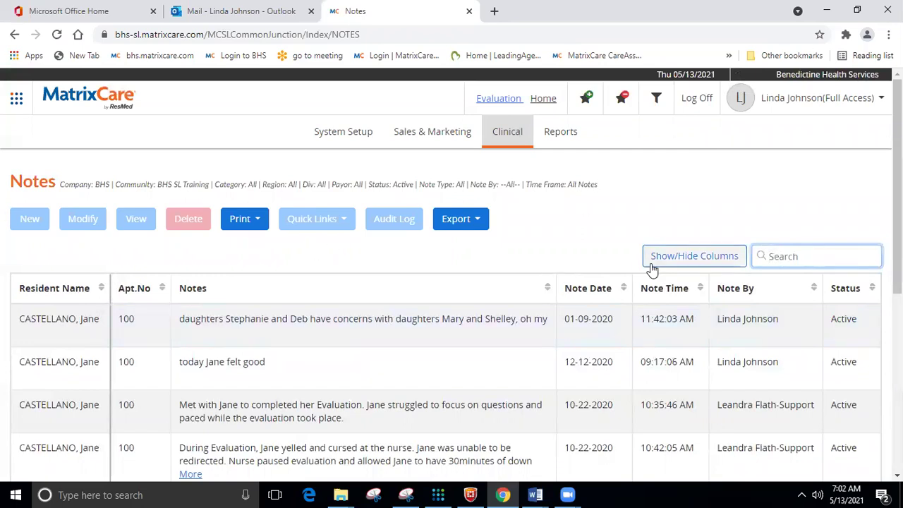
left_click_drag(898, 212, 897, 384)
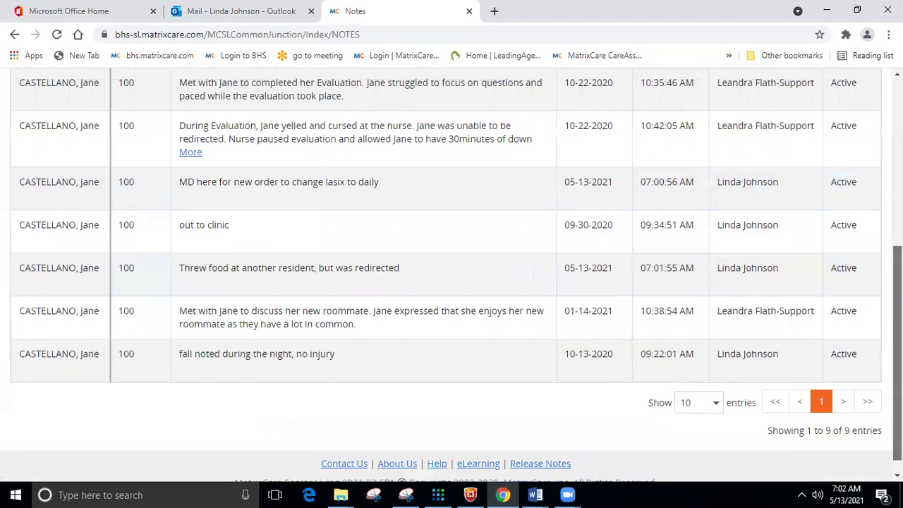
scroll(279, 247, "up", 5)
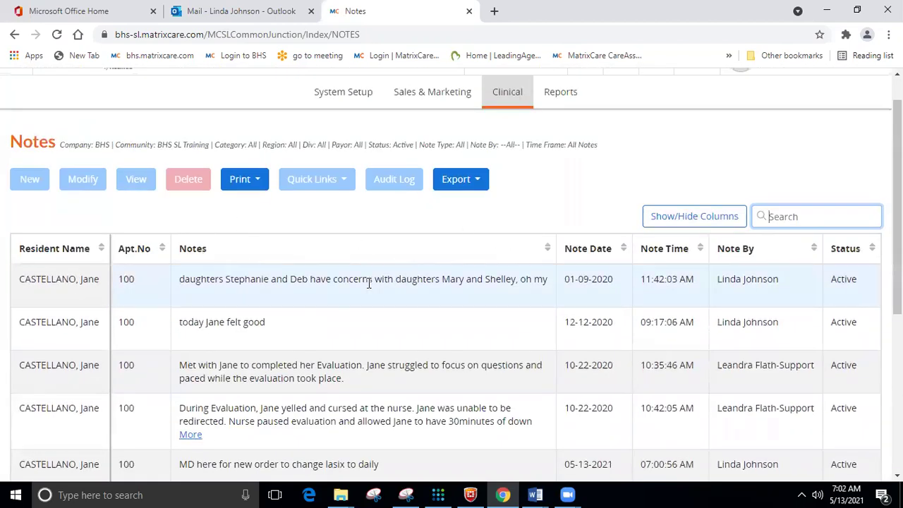
Reopen the Clinical Notes list
left_click(329, 278)
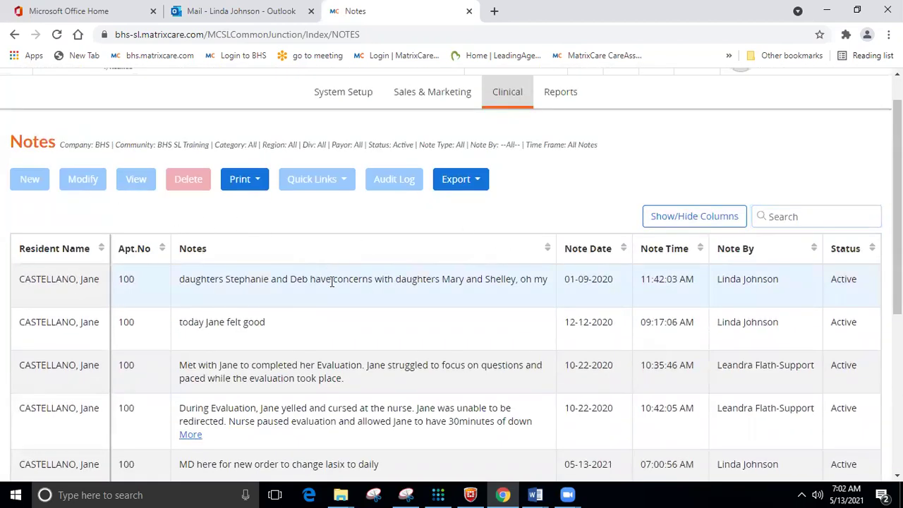
left_click(775, 219)
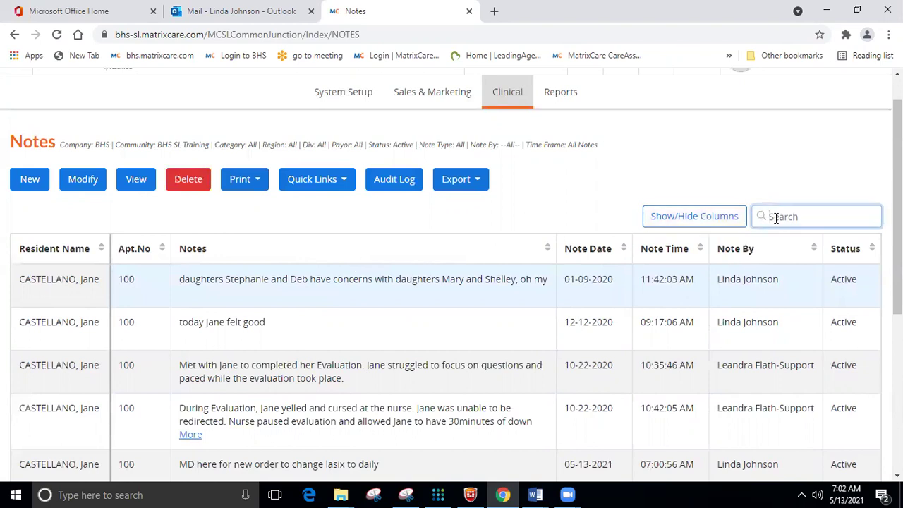
left_click(518, 98)
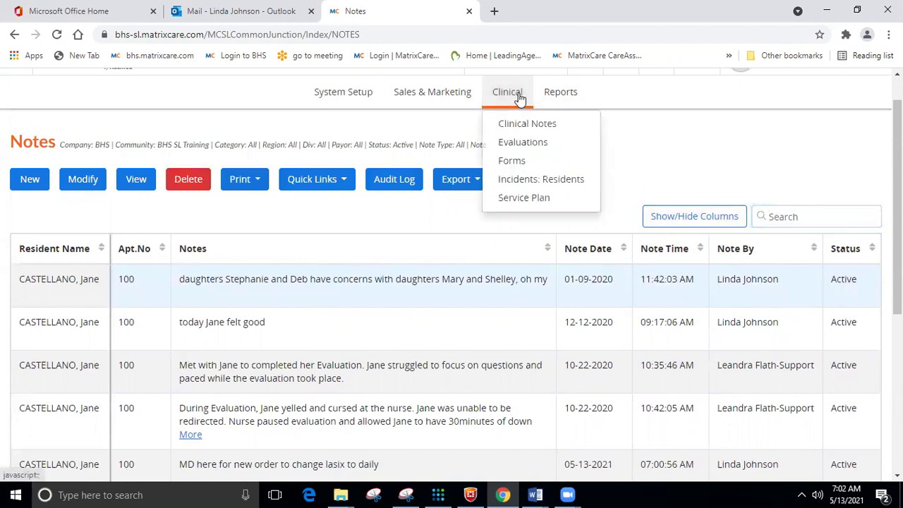
left_click(530, 125)
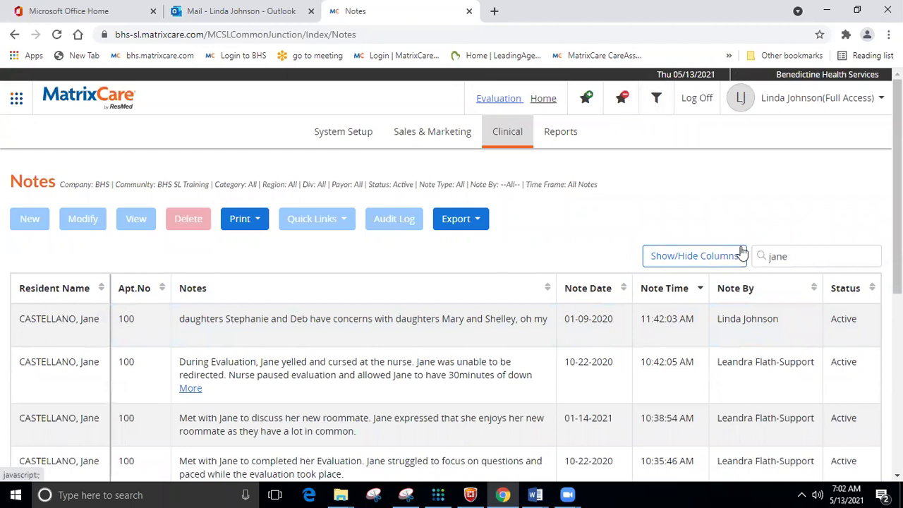
Clear the name search and rerun the selection criteria with the time frame All Notes to list every resident's notes
double_click(793, 255)
type("jan")
key("BackSpace")
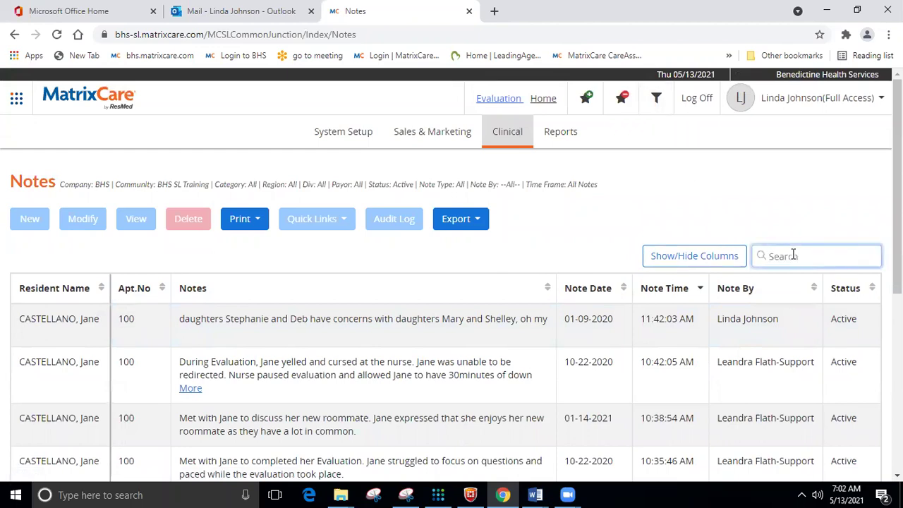
left_click(656, 103)
left_click(775, 325)
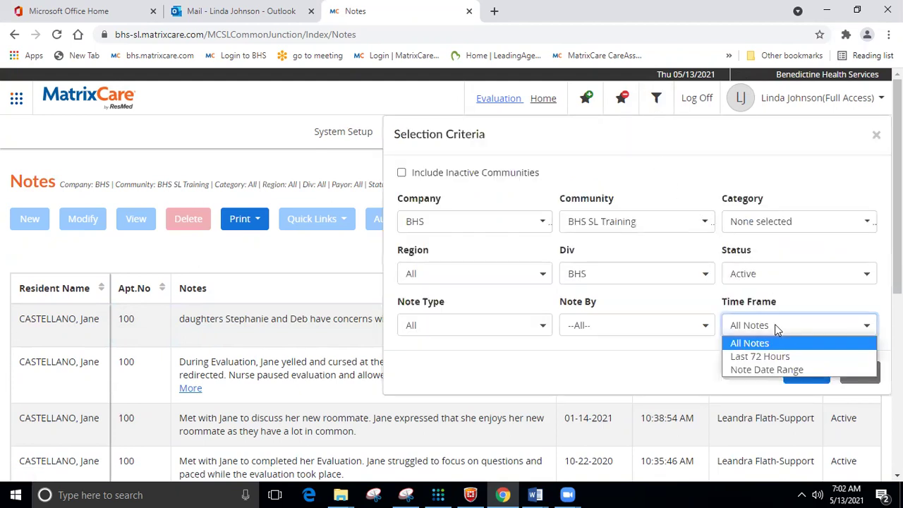
left_click(793, 343)
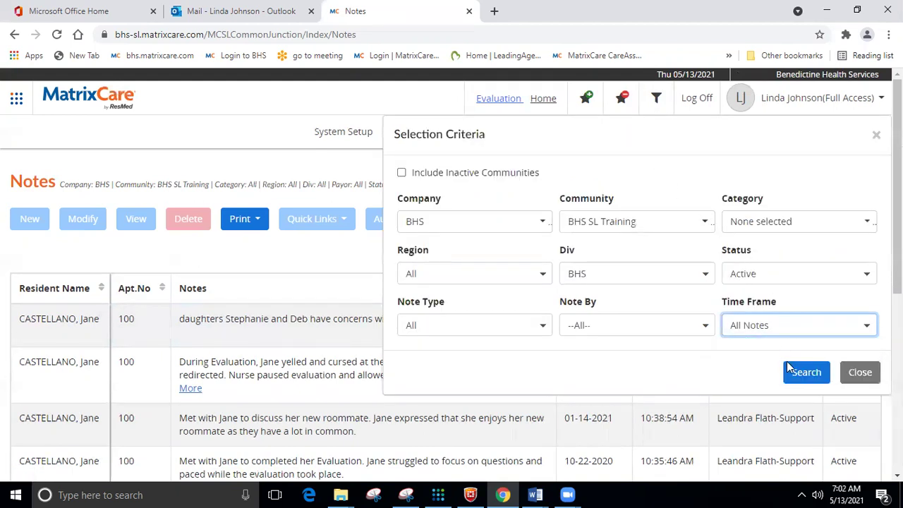
left_click(807, 372)
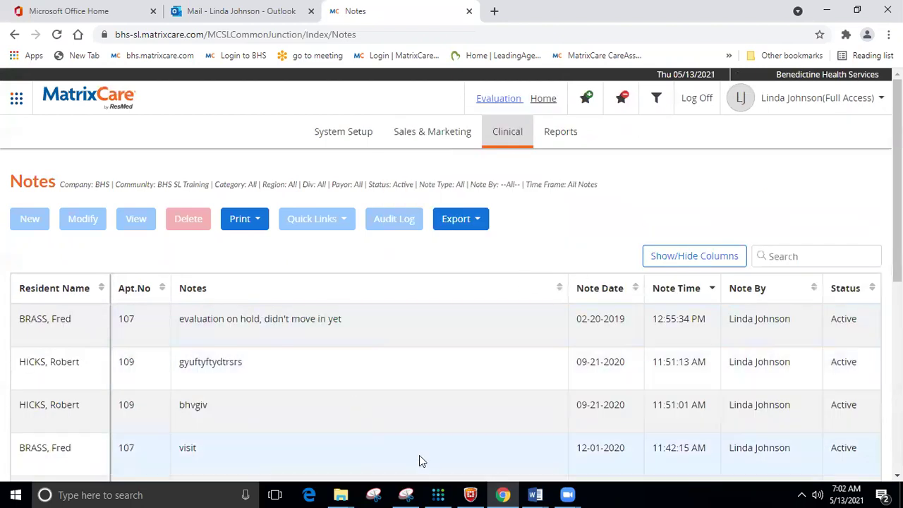
Replace the apartment 109 resident's Psychotropic Drug Review note text with "no change in meds", save it, and return to the notes list
left_click(434, 381)
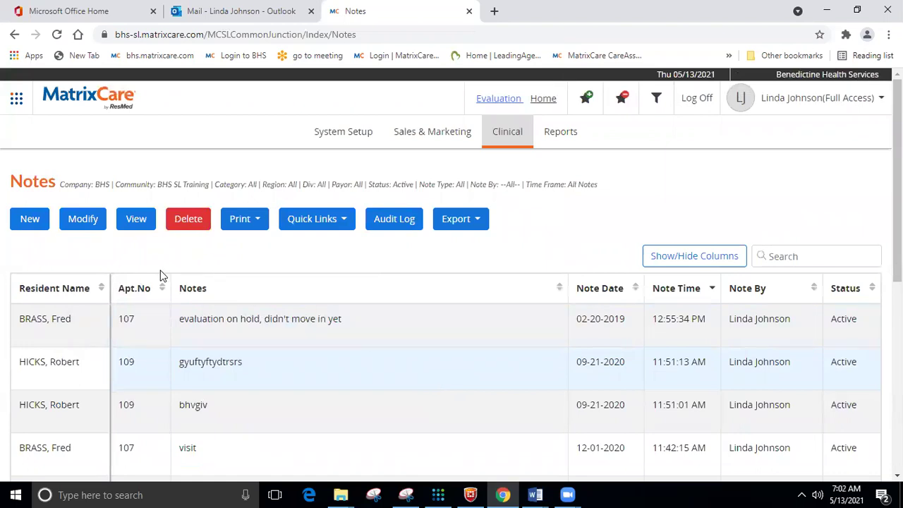
left_click(85, 220)
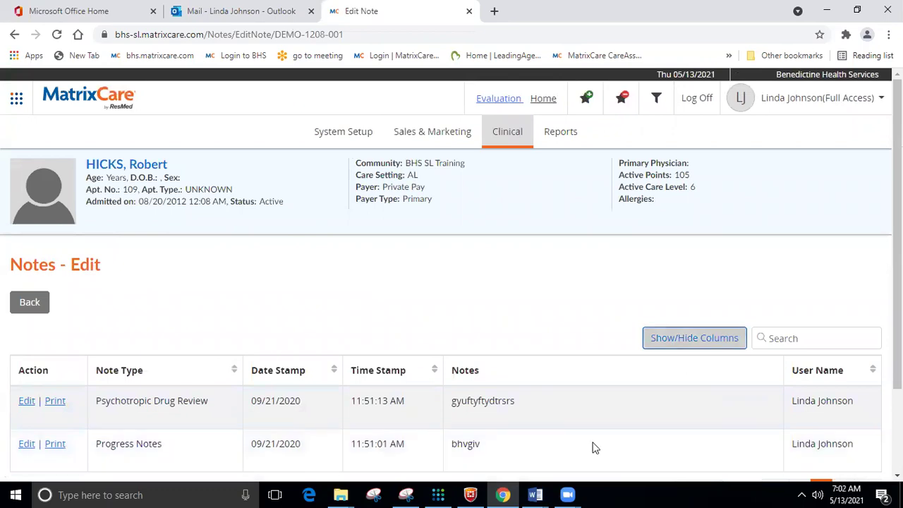
left_click(27, 403)
left_click_drag(288, 253, 189, 254)
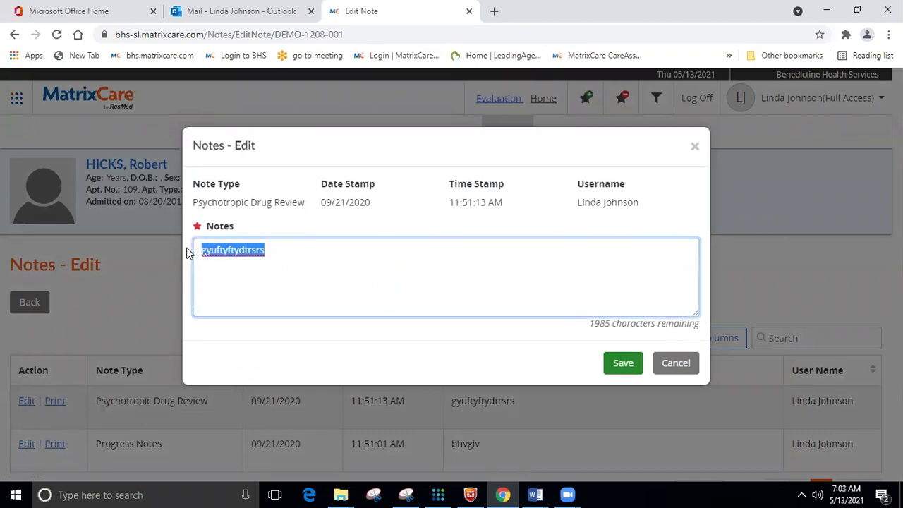
type("no change in meds")
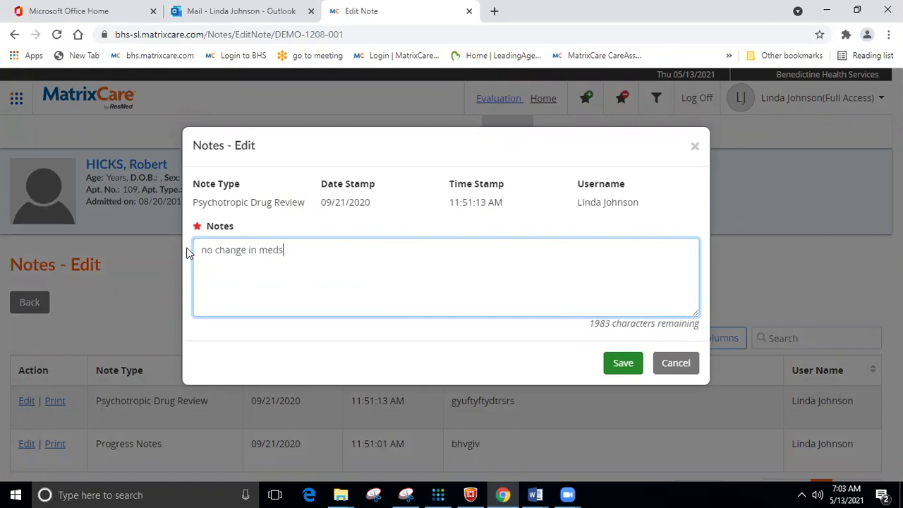
left_click(631, 363)
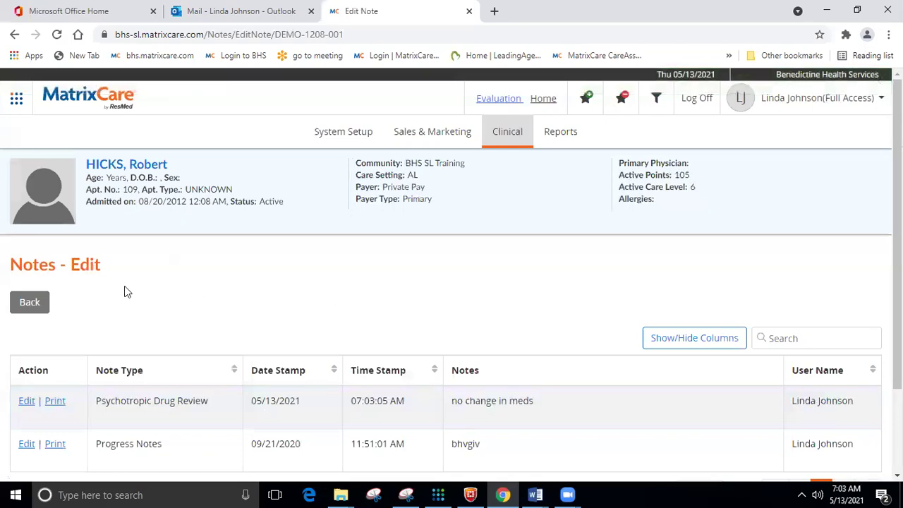
left_click(30, 304)
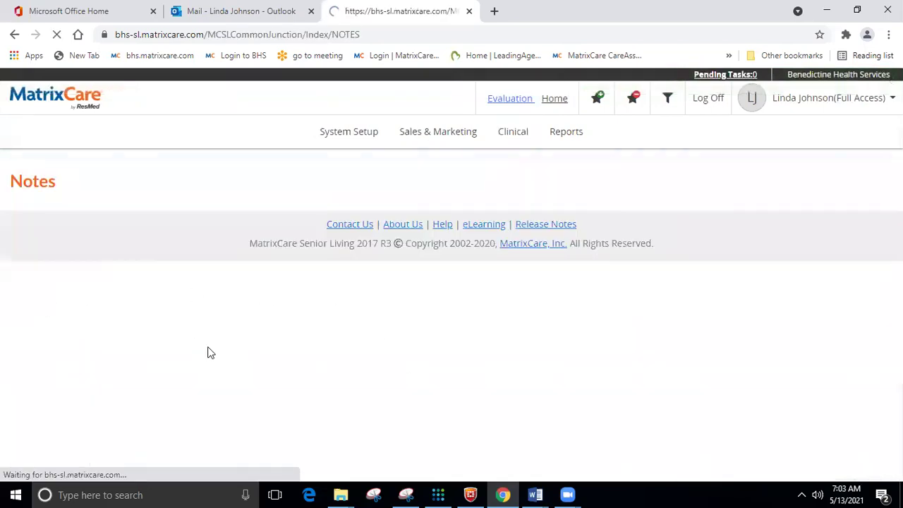